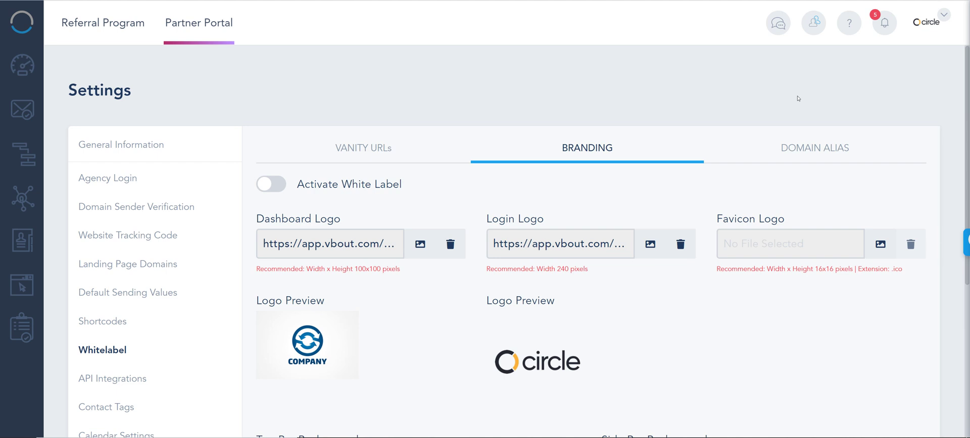
Go to the Partner Portal from the account menu to view the Platinum Partner summary
left_click(940, 21)
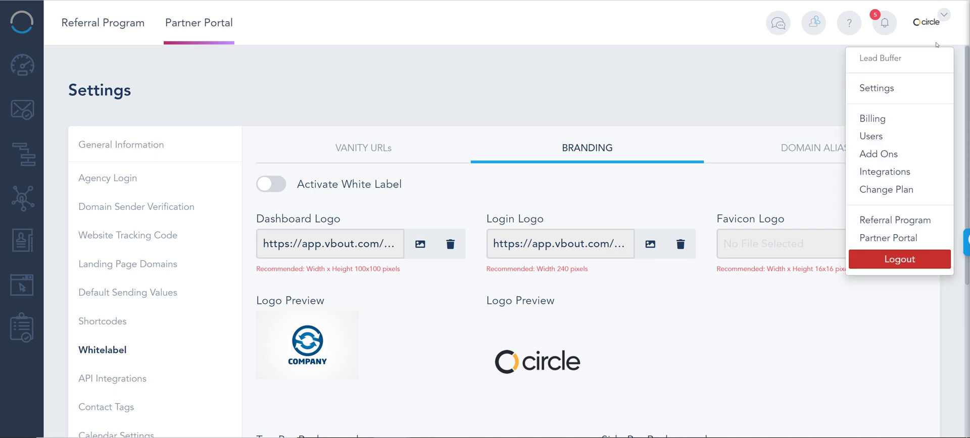
left_click(880, 240)
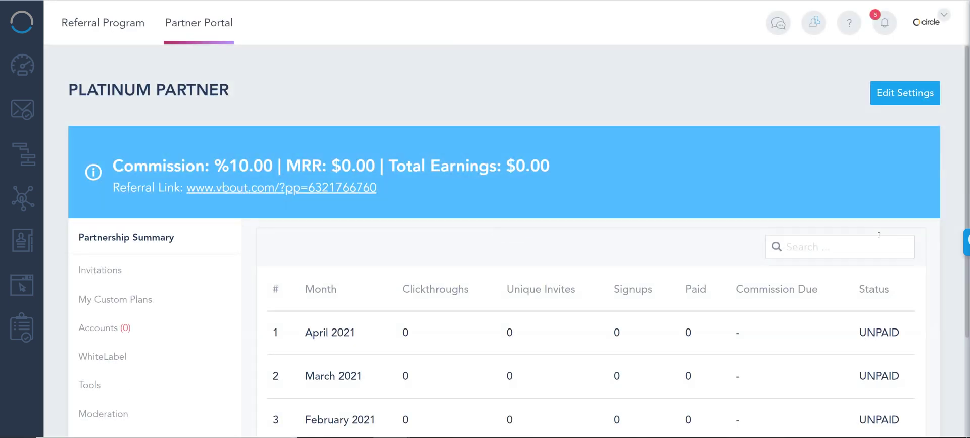
Go to the WhiteLabel section in the Partner Portal's left menu
scroll(232, 281, "down", 3)
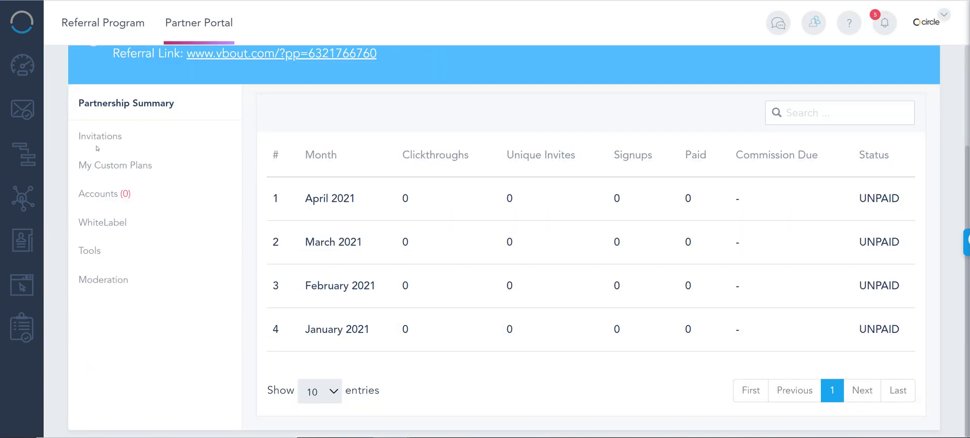
left_click(99, 226)
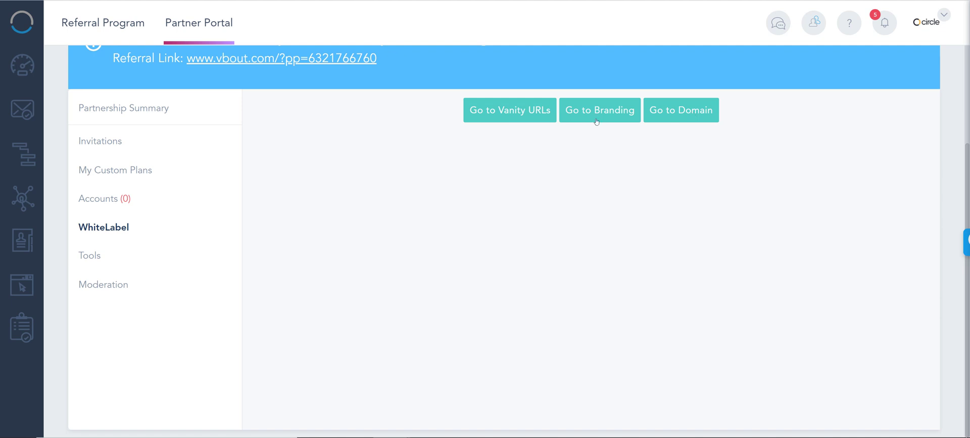
Go to the Domain Alias settings and highlight the portal subdomain of leadbuffer.com
left_click(673, 110)
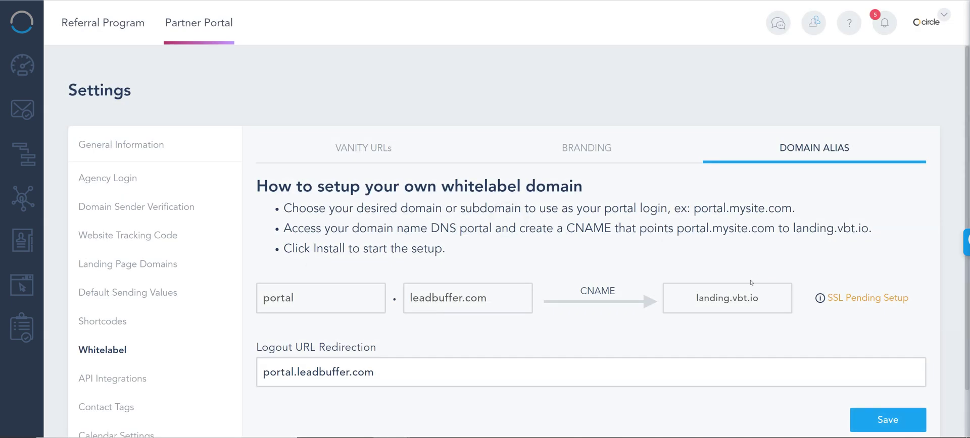
left_click_drag(482, 298, 387, 301)
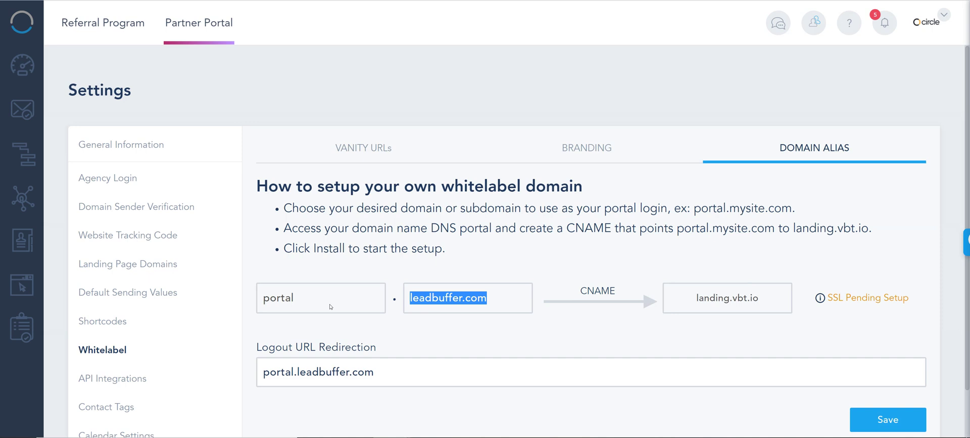
left_click(299, 305)
left_click_drag(298, 305, 263, 306)
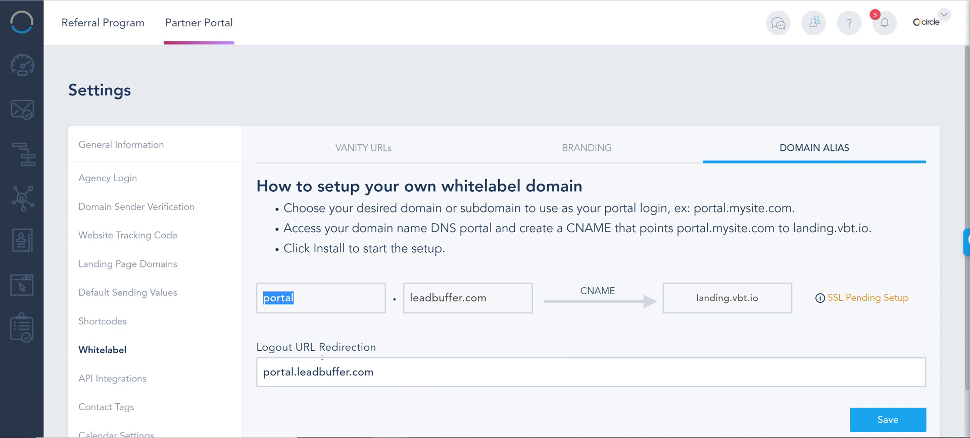
Check the Lead Buffer Signup tab, then return to the Vbout App whitelabel settings
left_click(933, 19)
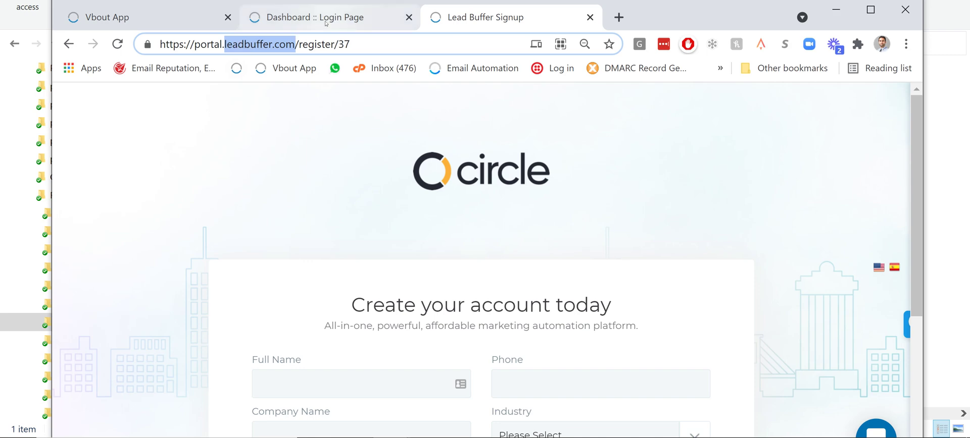
left_click(207, 16)
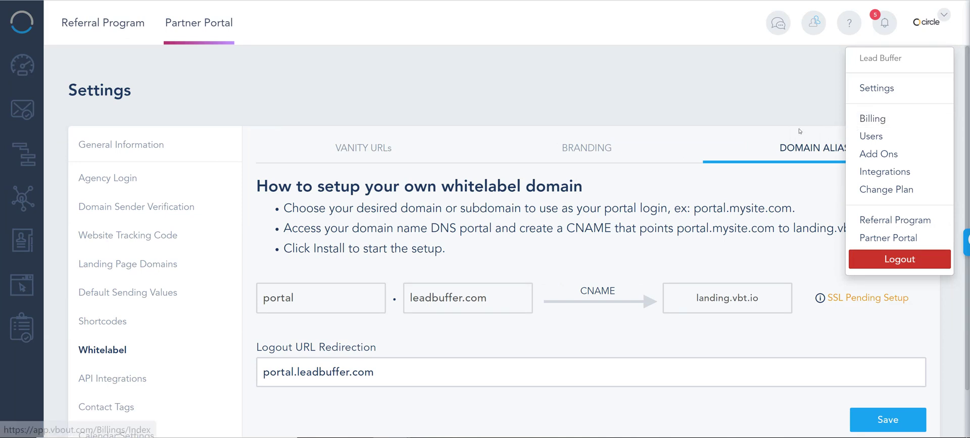
Switch on Activate White Label under Branding and note the 100x100 Dashboard Logo size
left_click(629, 136)
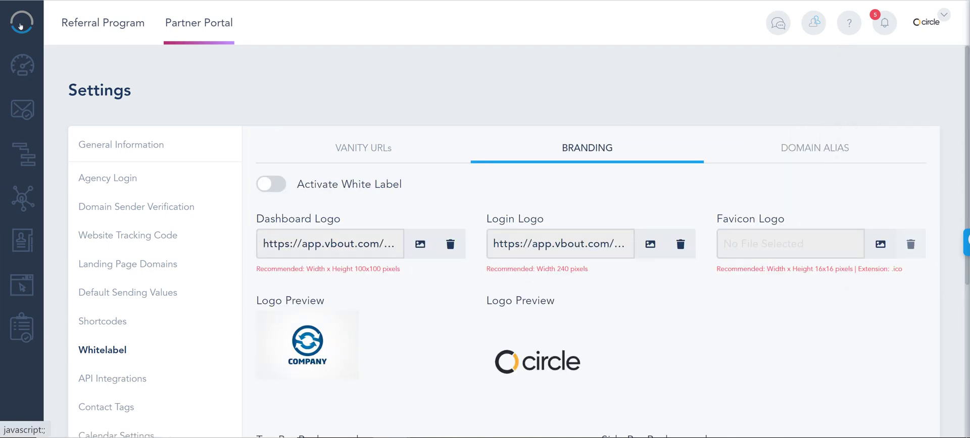
left_click(279, 191)
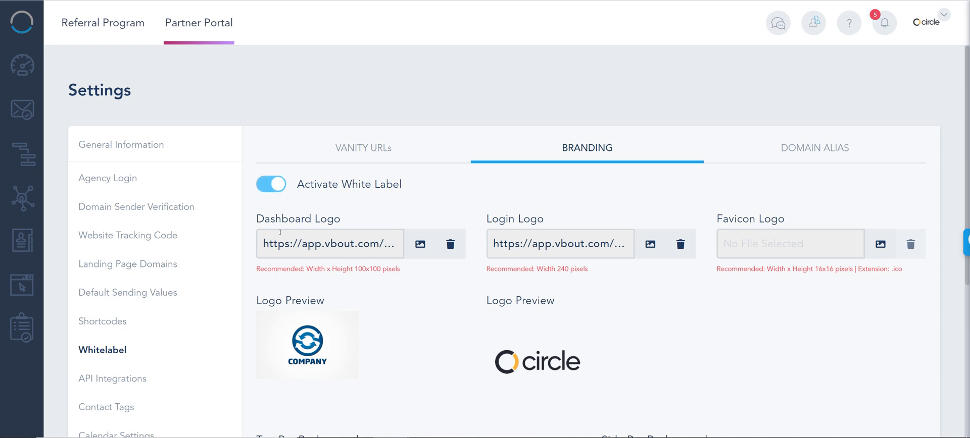
left_click_drag(258, 218, 353, 222)
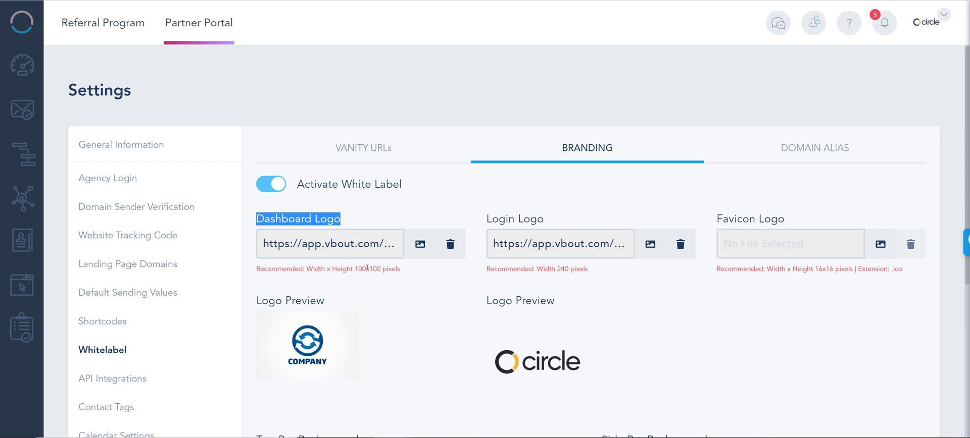
left_click_drag(354, 269, 379, 269)
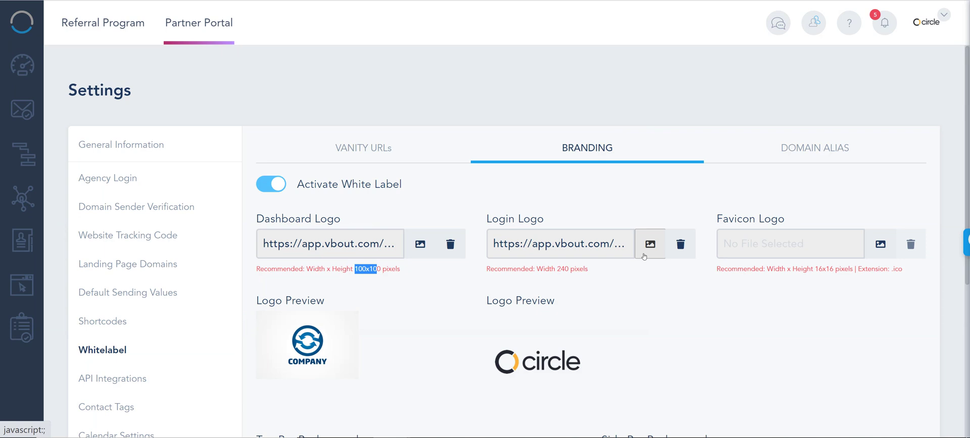
Set the circle image as Login Logo and enable the custom signup/login skin
left_click(649, 245)
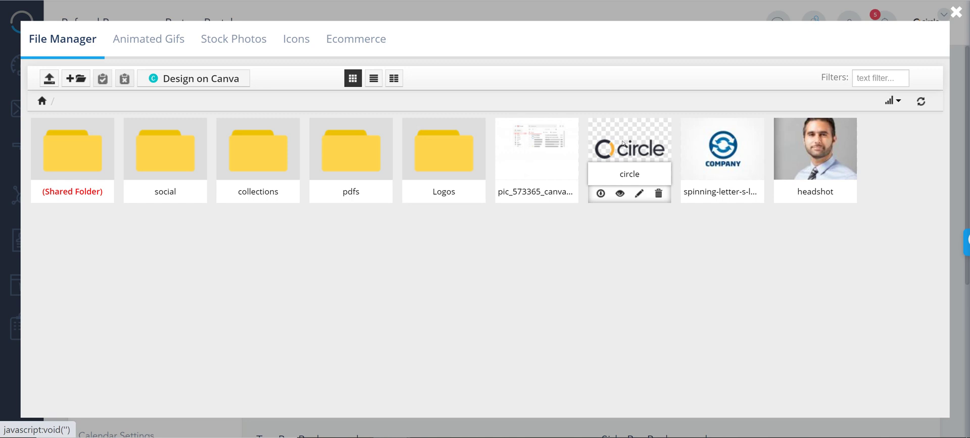
left_click(629, 162)
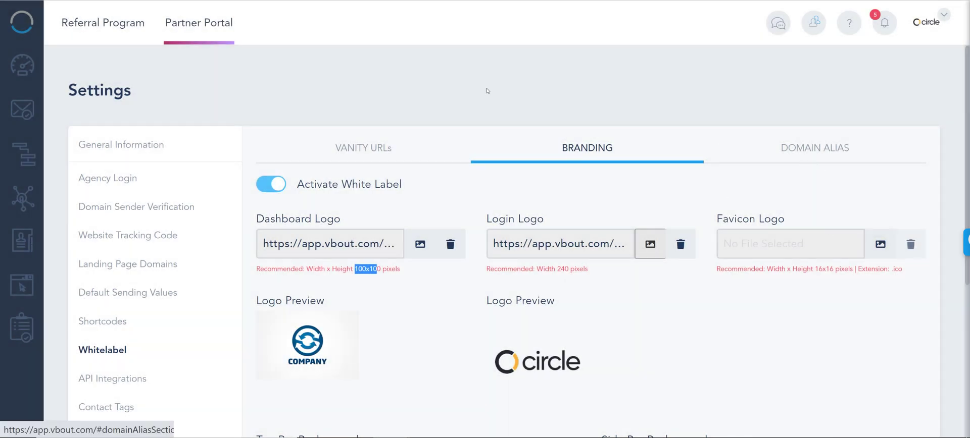
scroll(451, 295, "down", 5)
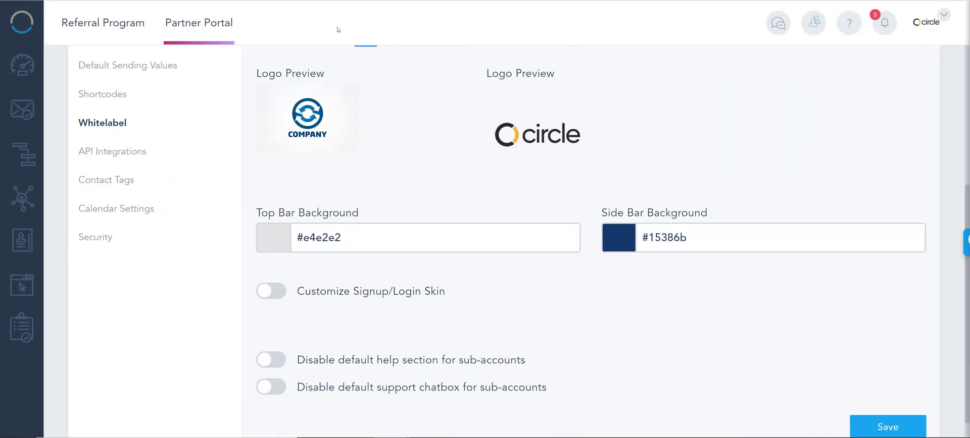
left_click(277, 291)
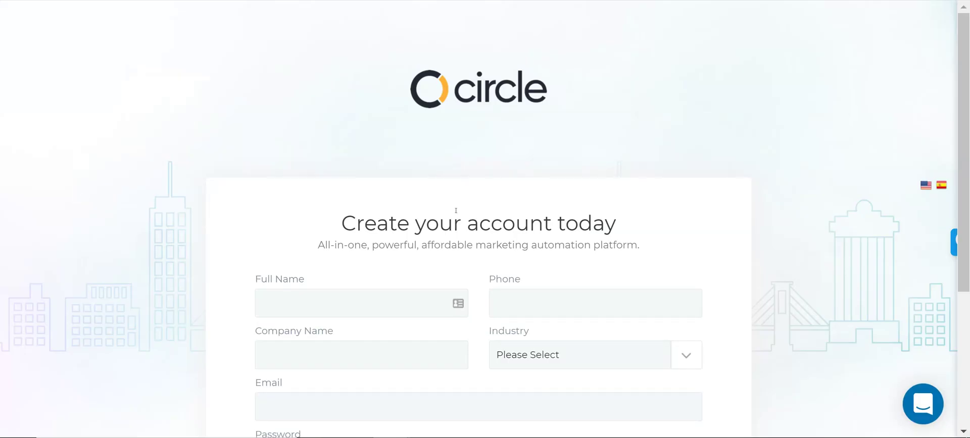
scroll(557, 300, "down", 4)
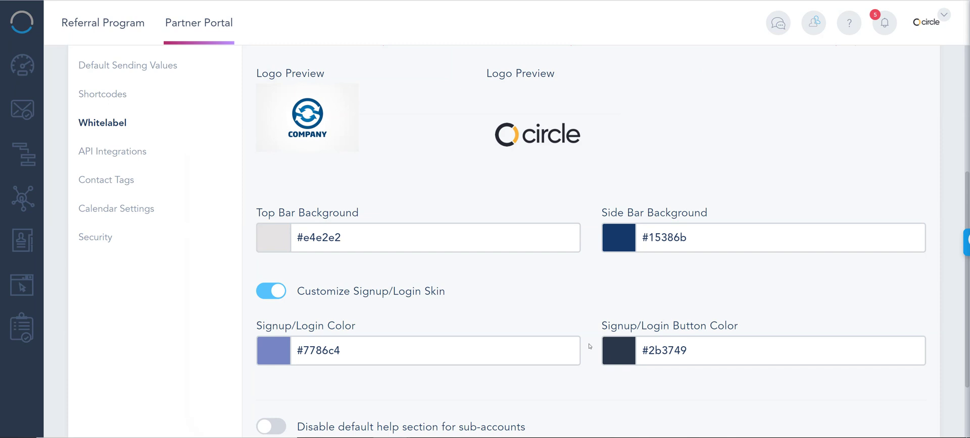
Save the whitelabel branding settings with the #7786c4 and #2b3749 login skin
scroll(590, 346, "down", 2)
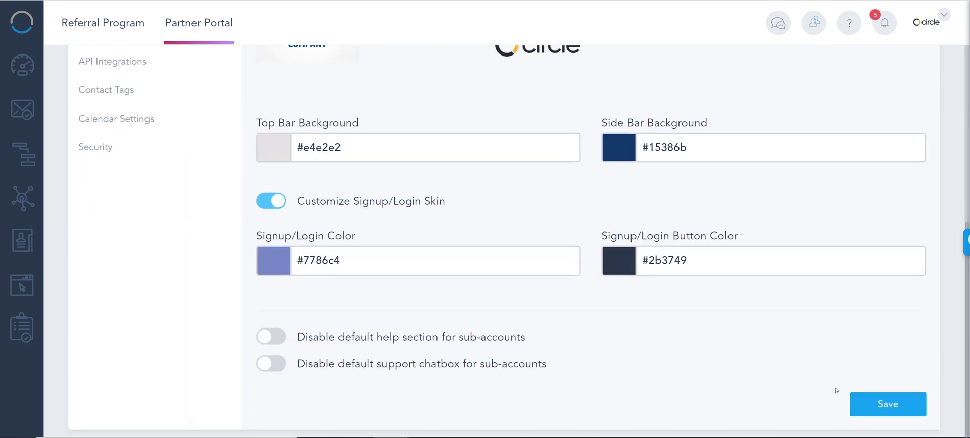
left_click(876, 405)
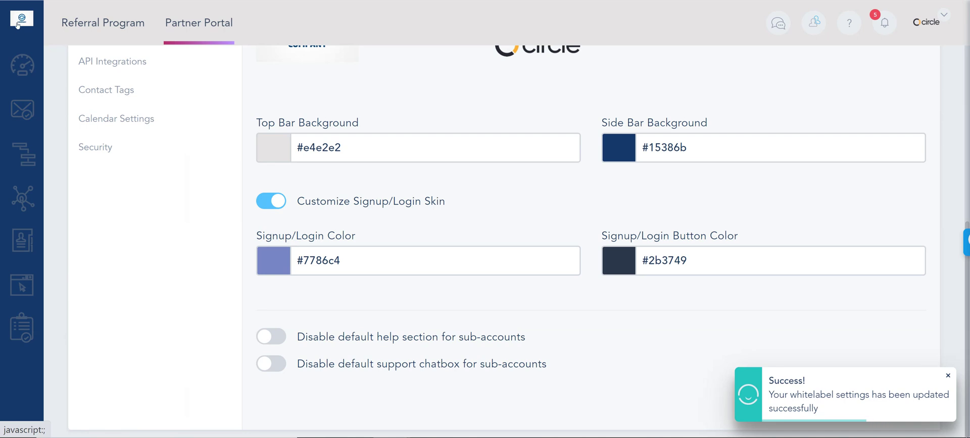
scroll(212, 172, "up", 5)
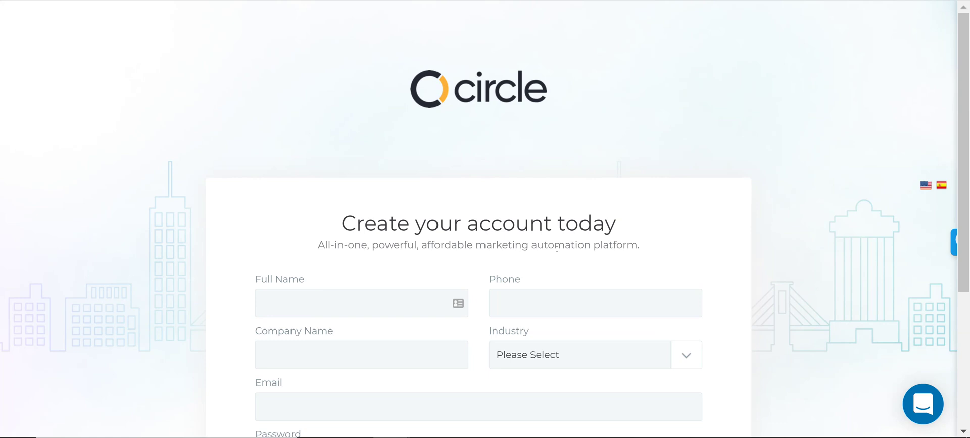
scroll(556, 248, "down", 3)
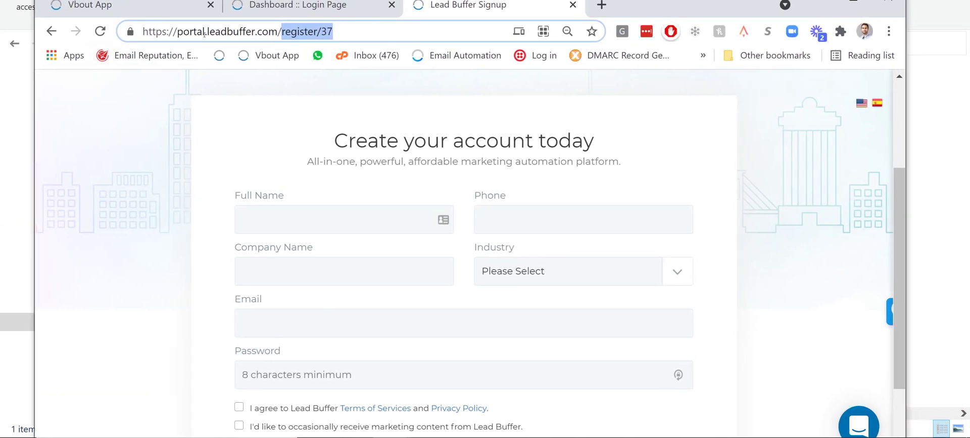
Reload the portal.leadbuffer.com signup page and view it full screen
left_click_drag(205, 33, 280, 33)
left_click(100, 31)
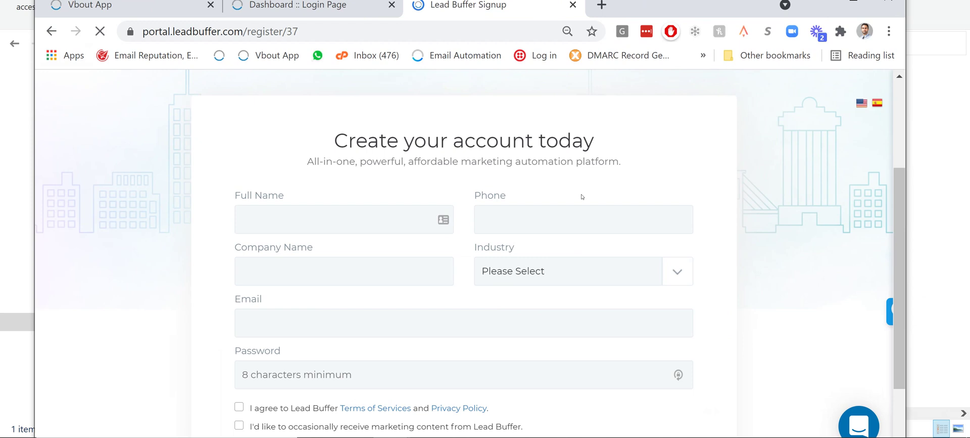
scroll(581, 198, "down", 4)
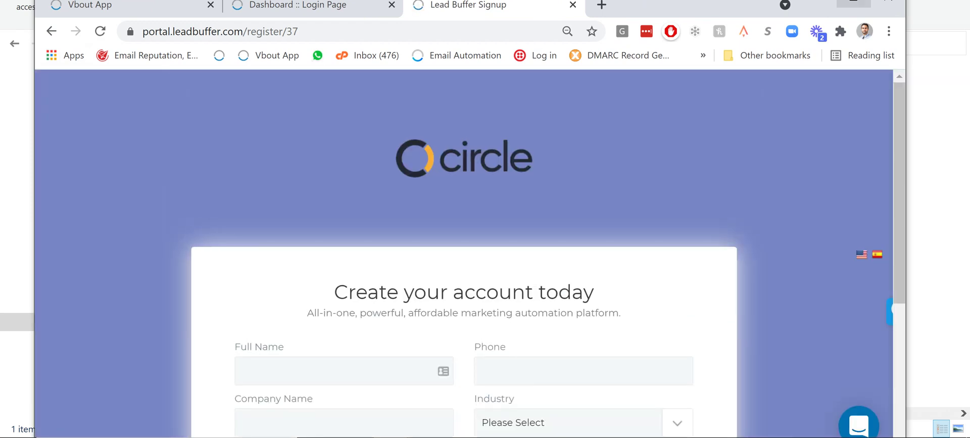
key("F11")
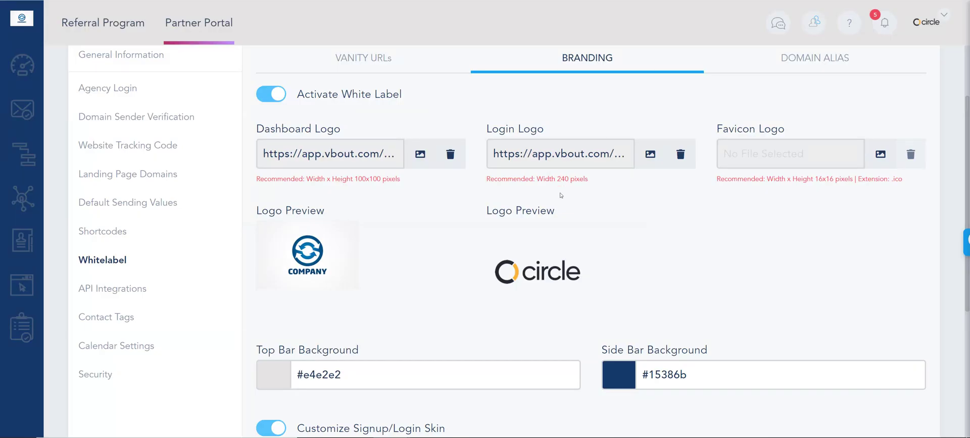
scroll(561, 195, "down", 4)
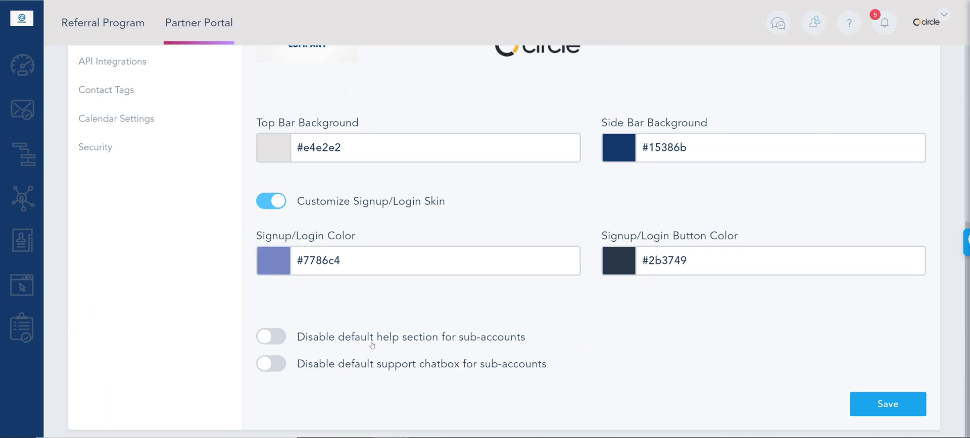
Check the ? help section, disable it for sub-accounts, then bring up the top-bar support chat
left_click(849, 23)
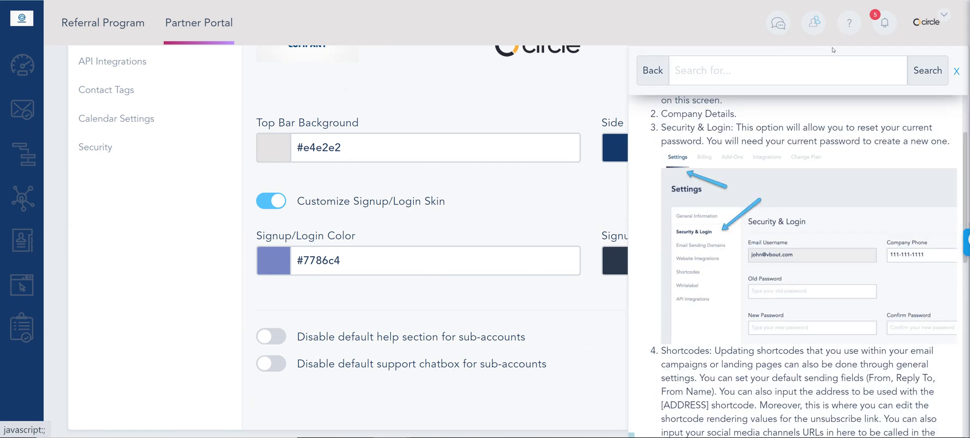
scroll(795, 205, "up", 3)
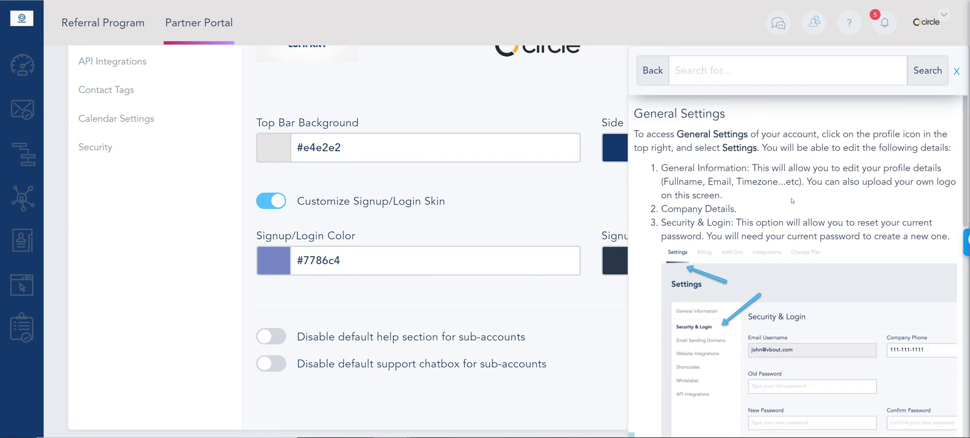
scroll(741, 277, "down", 4)
scroll(741, 277, "down", 2)
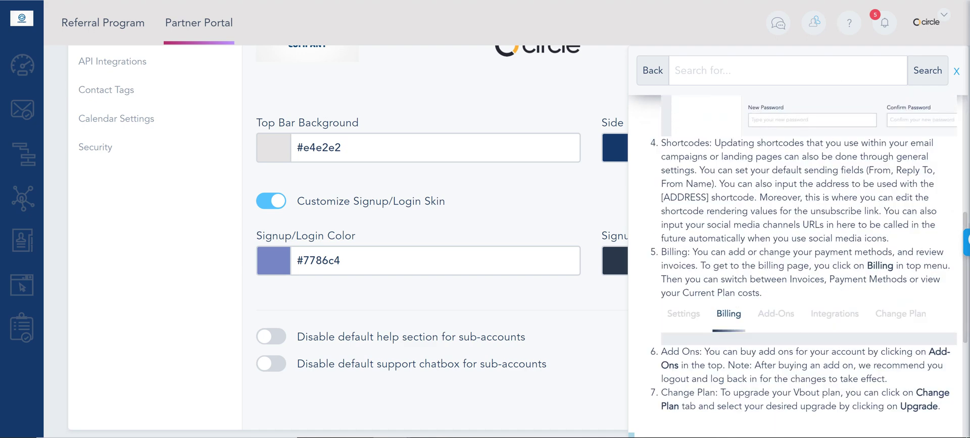
left_click(271, 337)
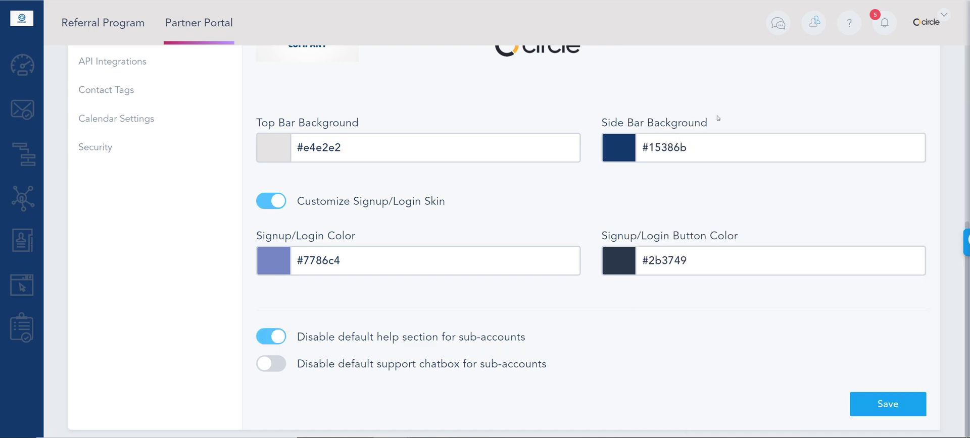
left_click(778, 23)
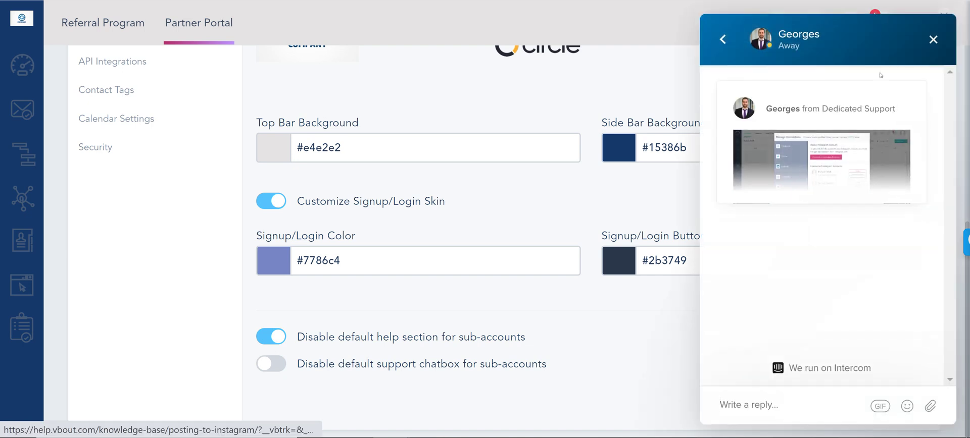
Close the chat widget and turn on 'Disable default support chatbox for sub-accounts'
left_click(933, 39)
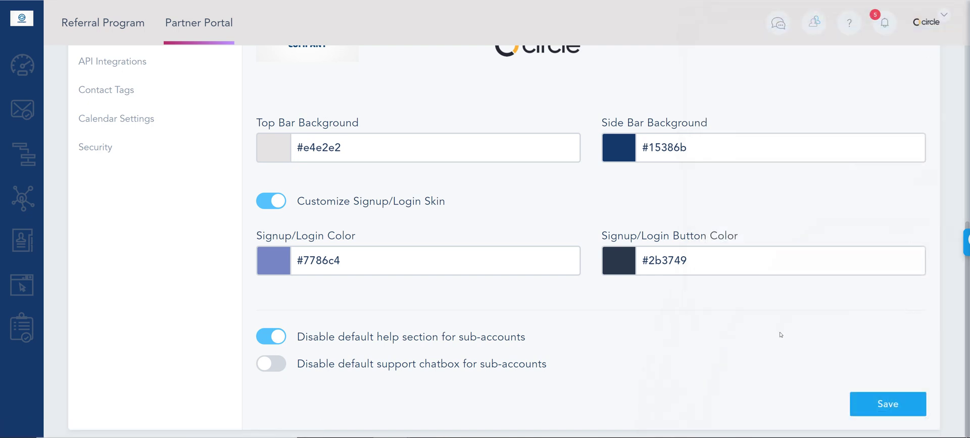
left_click(277, 365)
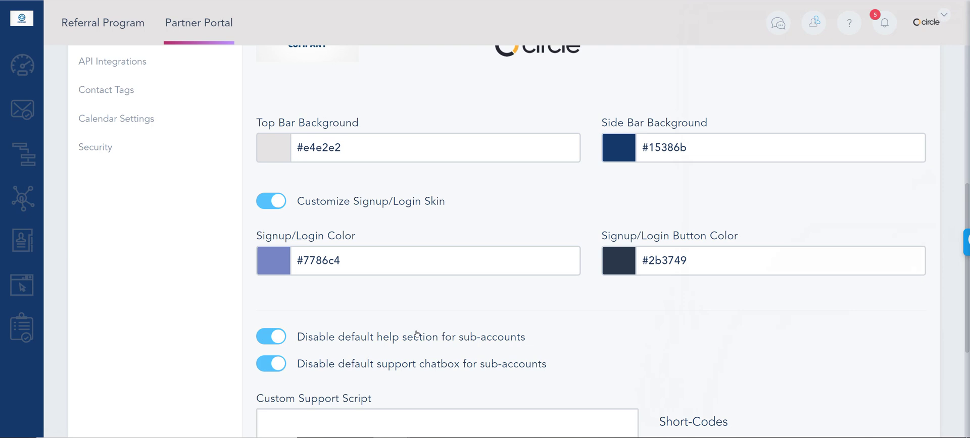
scroll(376, 221, "down", 4)
Highlight the Custom Support Script short-codes, including [ACCOUNT-ID] and [ACCOUNT-EMAIL]
left_click_drag(312, 203, 377, 209)
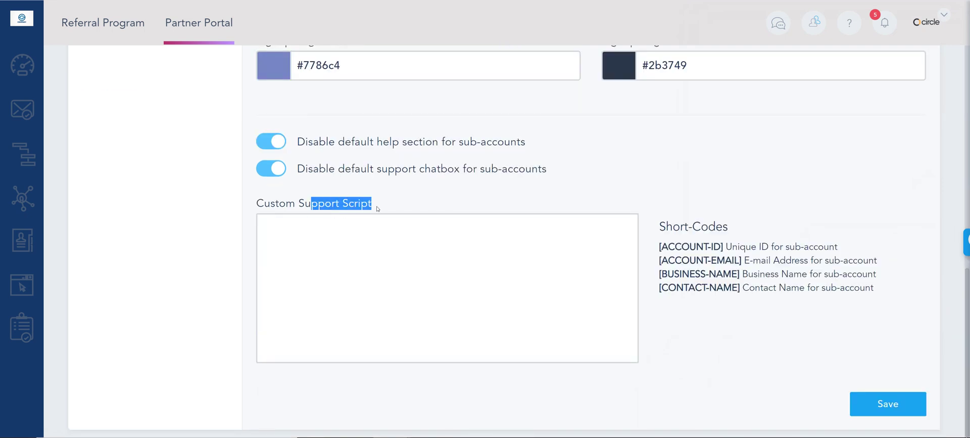
left_click_drag(645, 246, 880, 305)
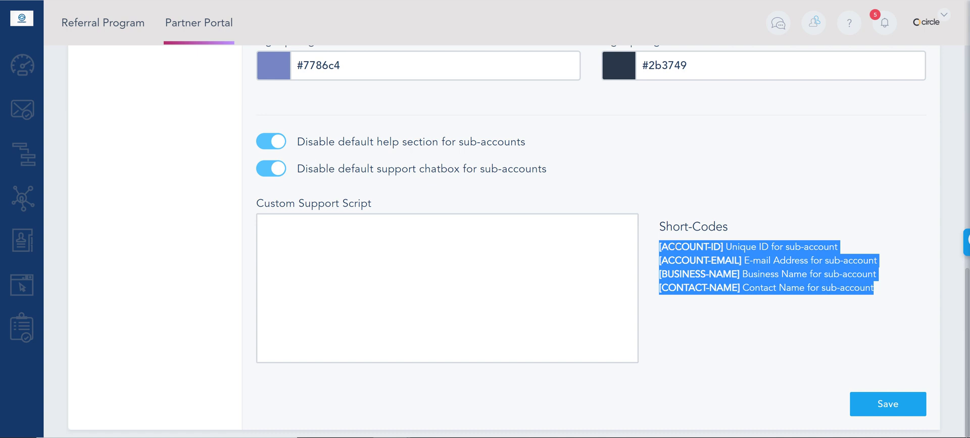
left_click(676, 260)
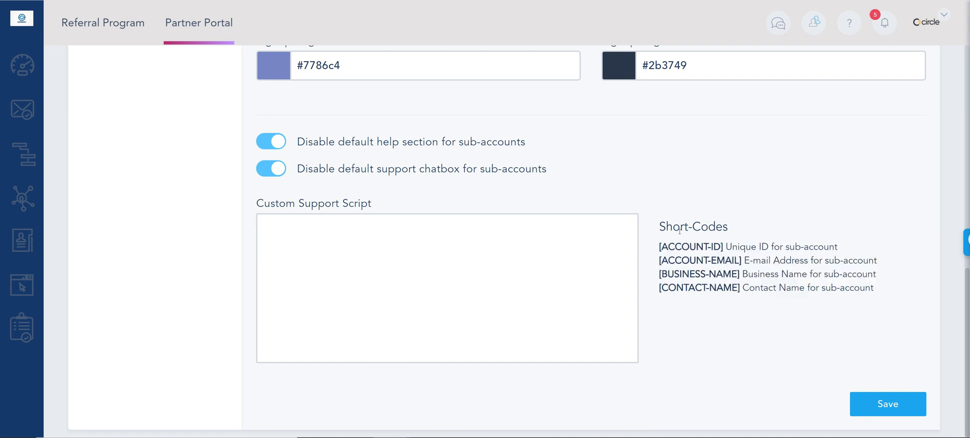
mouse_move(661, 246)
left_mouse_down()
mouse_move(732, 247)
mouse_move(703, 260)
mouse_move(659, 261)
left_mouse_up()
left_click(730, 260)
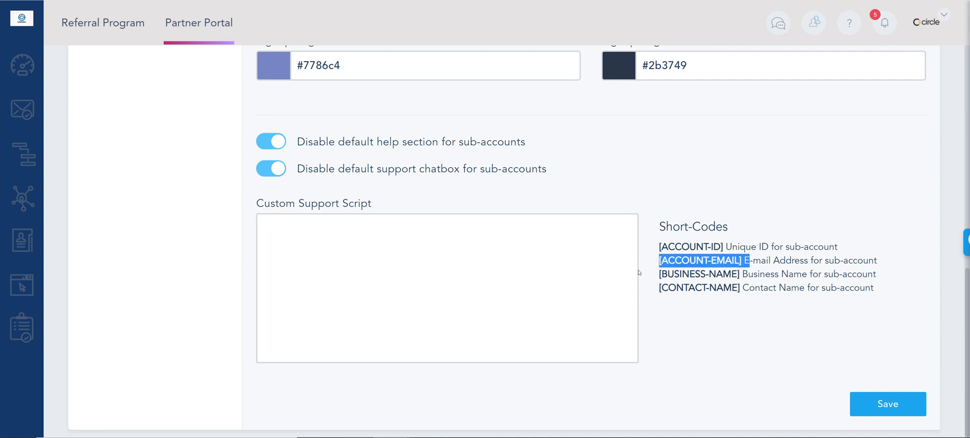
Turn off both 'Disable default' options so sub-accounts get the default support chatbox and help section
left_click(267, 163)
left_click(267, 163)
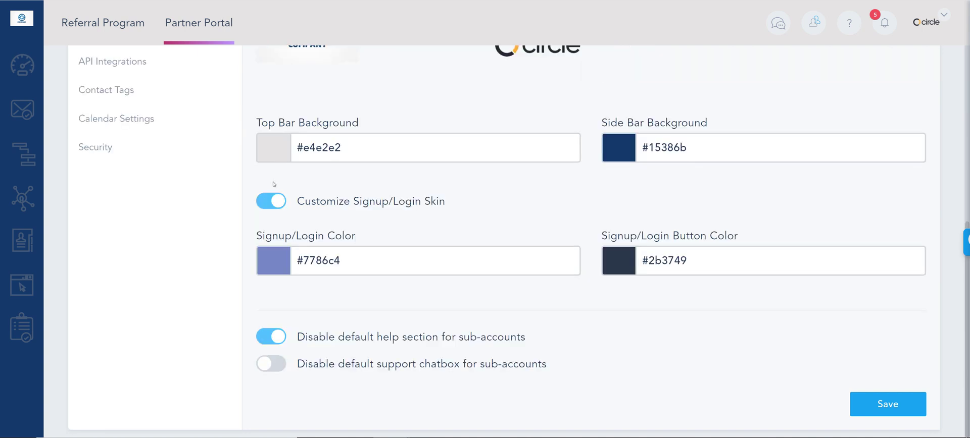
left_click(270, 335)
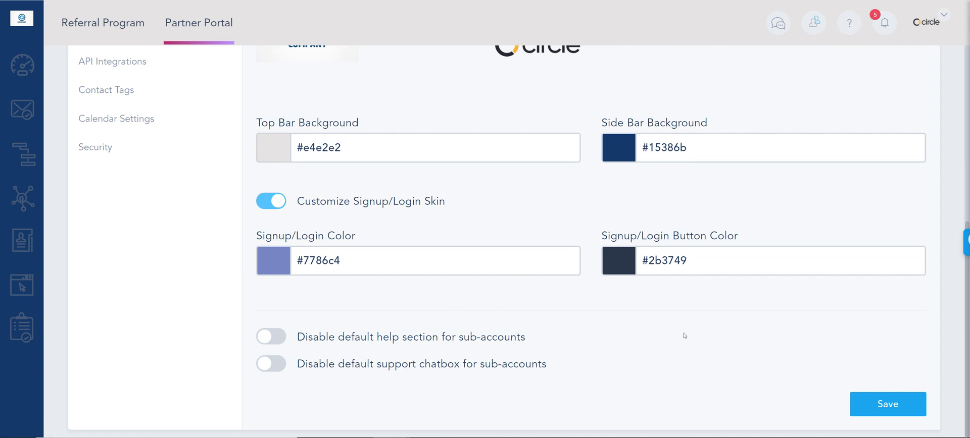
Save the whitelabel branding settings and switch to the Vanity URLs tab
scroll(682, 315, "up", 6)
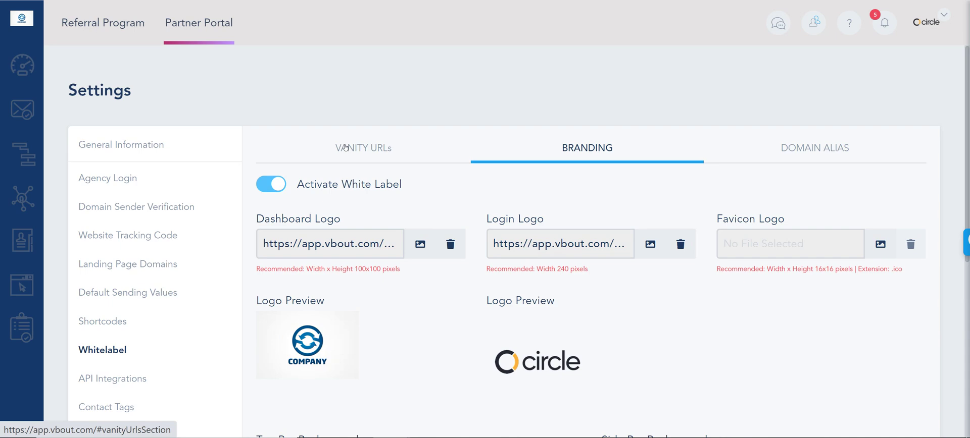
scroll(348, 148, "down", 5)
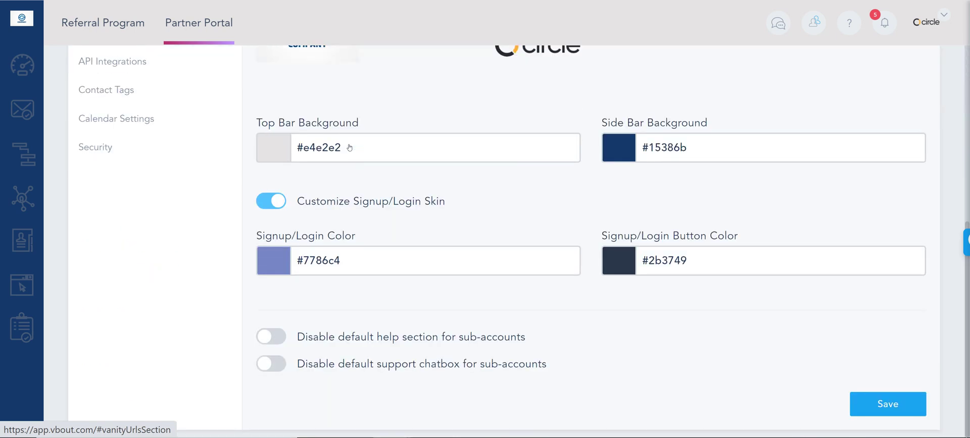
left_click(883, 412)
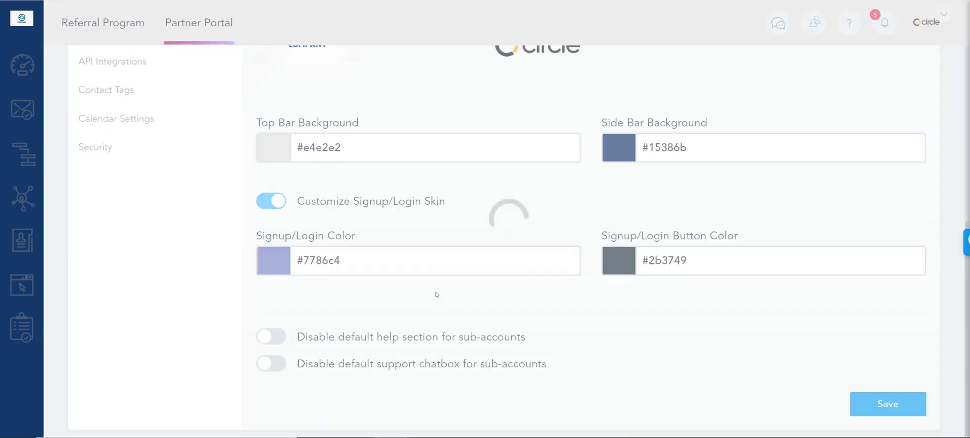
scroll(435, 294, "up", 5)
left_click(374, 153)
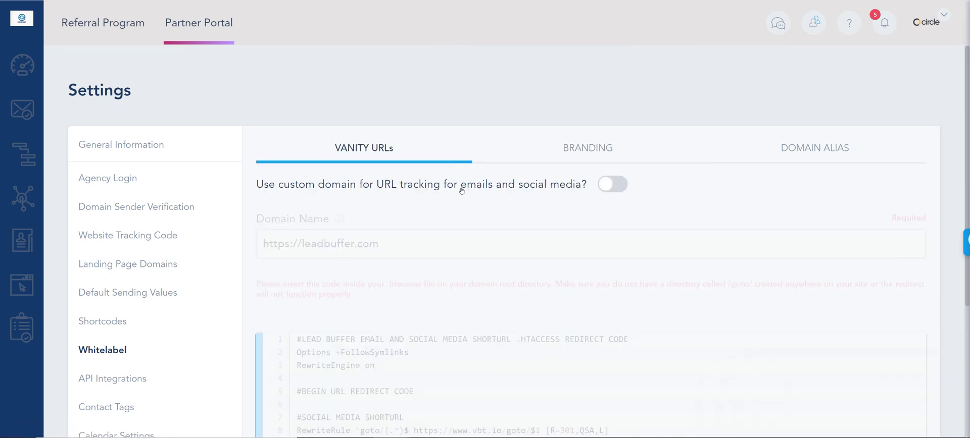
left_click(616, 185)
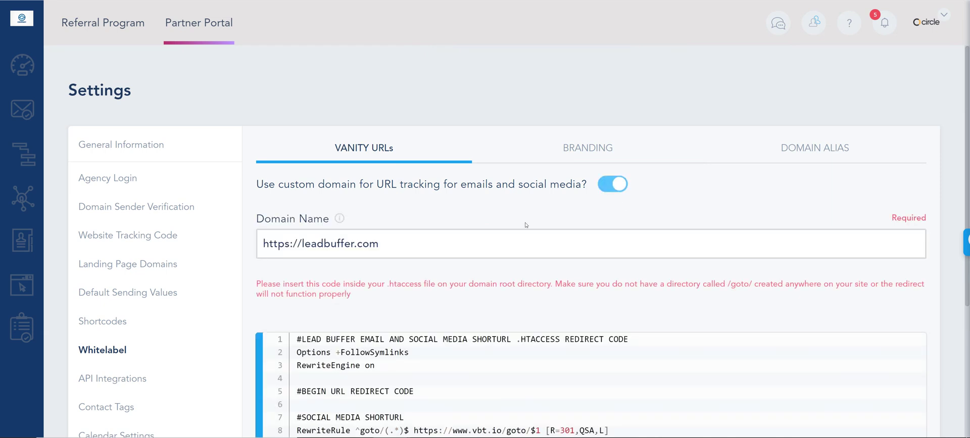
left_click_drag(377, 244, 262, 244)
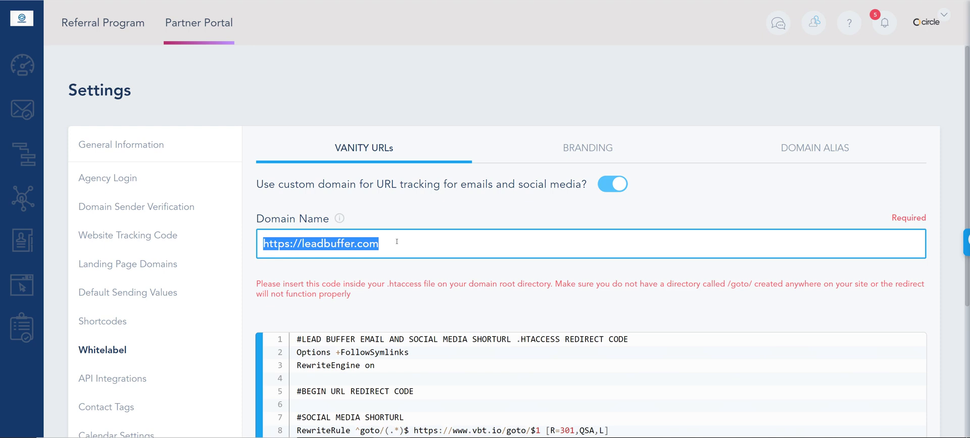
scroll(503, 295, "down", 4)
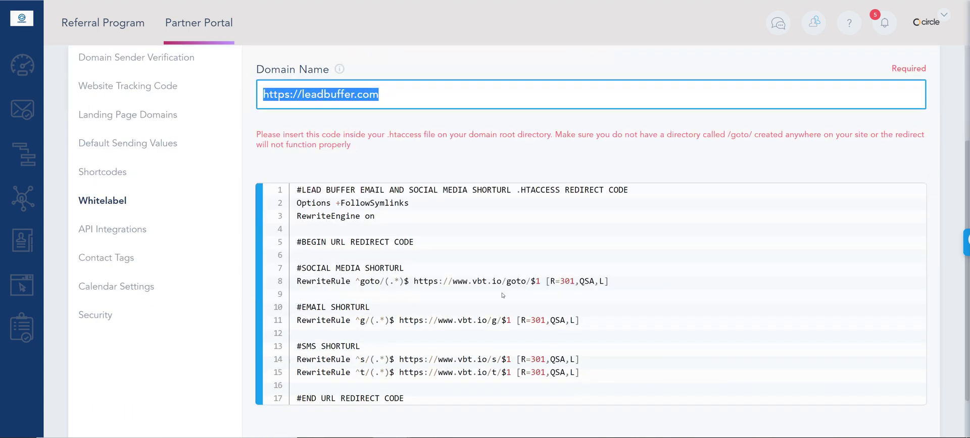
left_click_drag(500, 352, 269, 146)
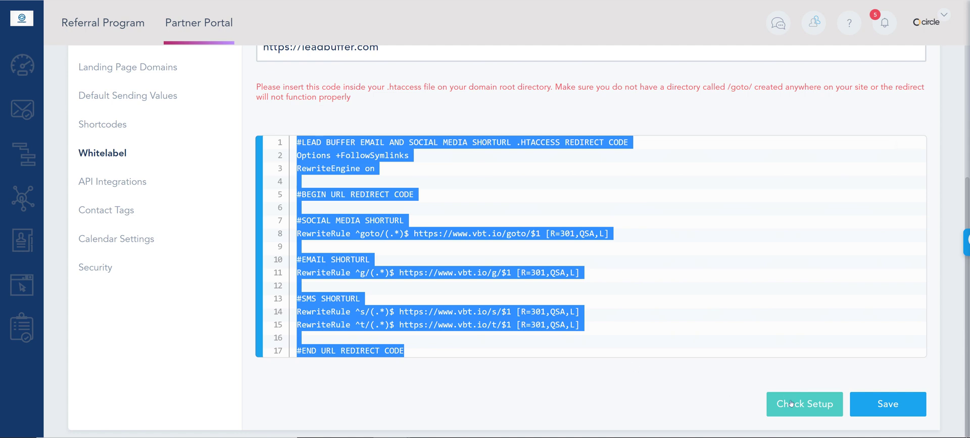
Run Check Setup on the vanity domain, which reports the setup as invalid
left_click(803, 411)
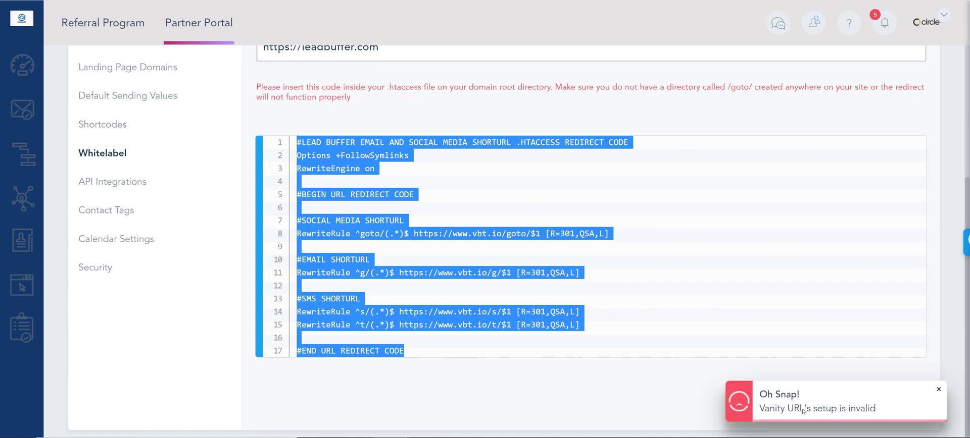
left_click(791, 410)
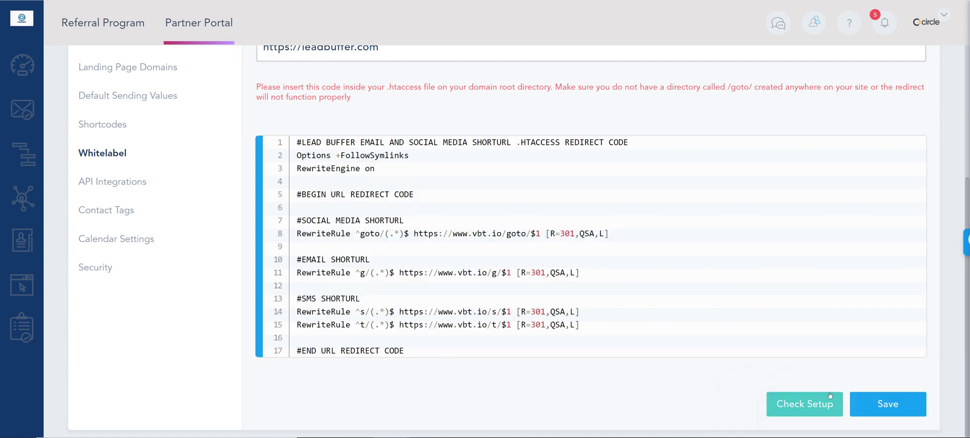
scroll(550, 370, "up", 2)
scroll(550, 370, "up", 3)
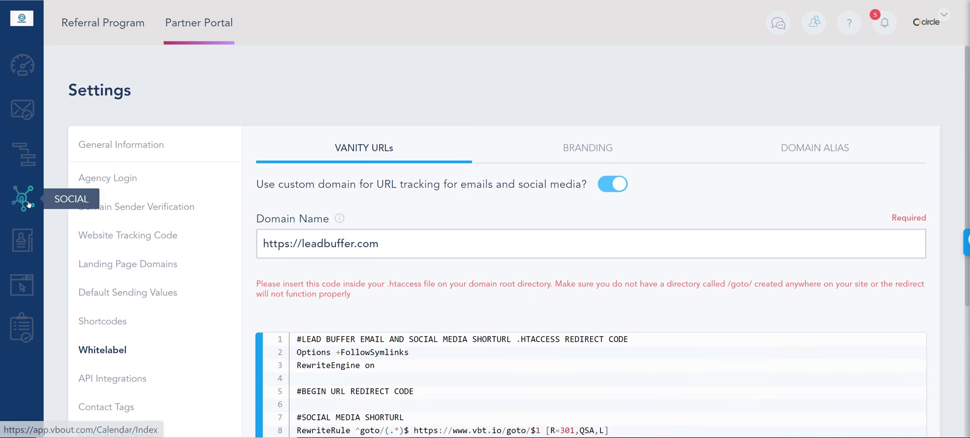
Compose a test social post with a google.com link and inspect its vbt.io short URL
left_click(91, 213)
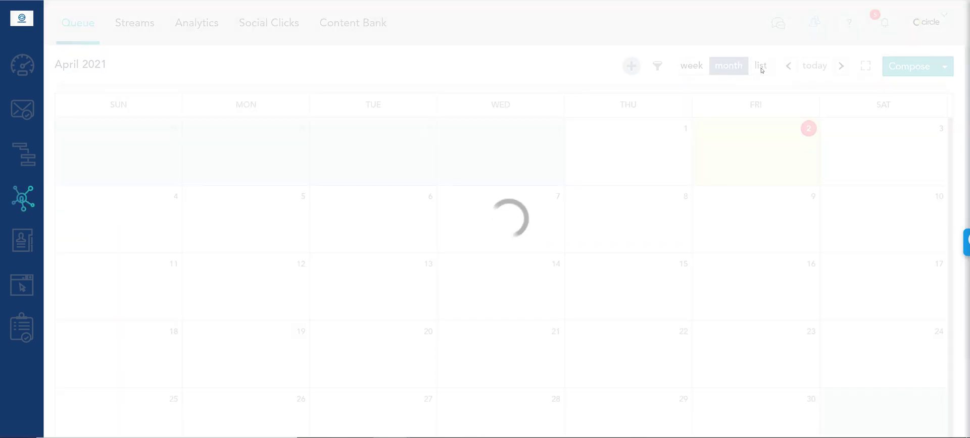
left_click(902, 63)
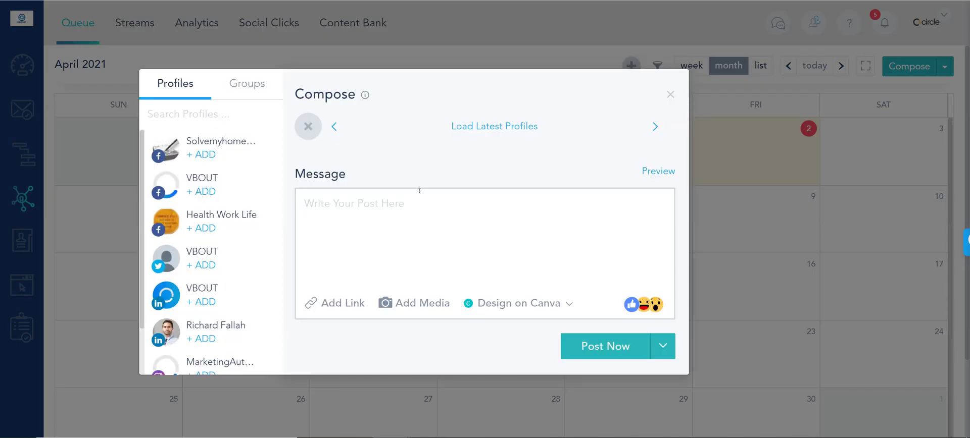
left_click(331, 309)
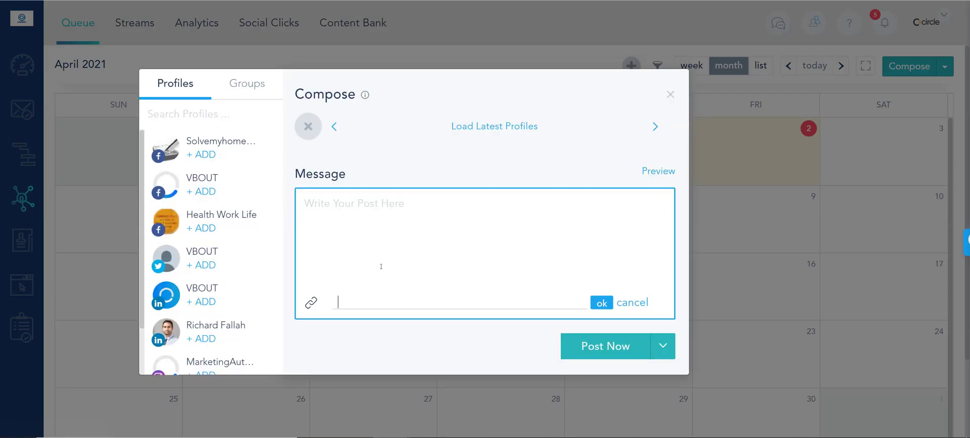
type("google.com")
key("Return")
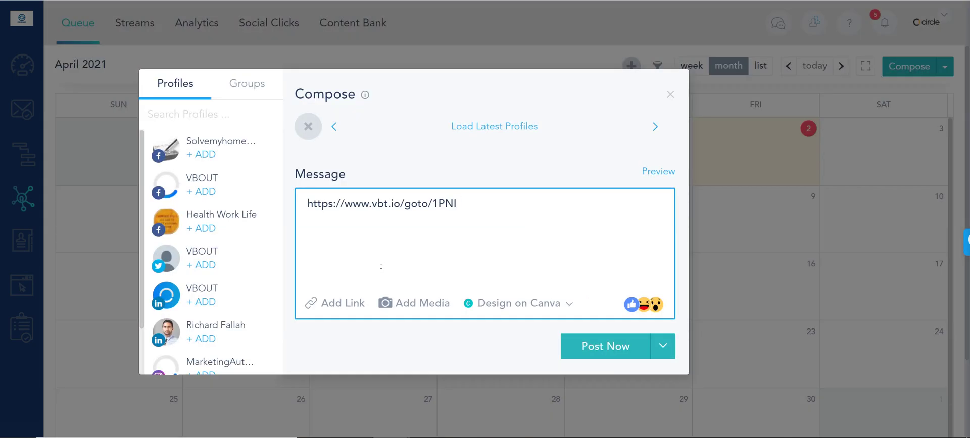
key("ctrl+shift+Left")
key("ctrl+shift+Left")
key("ctrl+shift+Left")
key("ctrl+shift+Left")
key("ctrl+shift+Left")
key("ctrl+shift+Left")
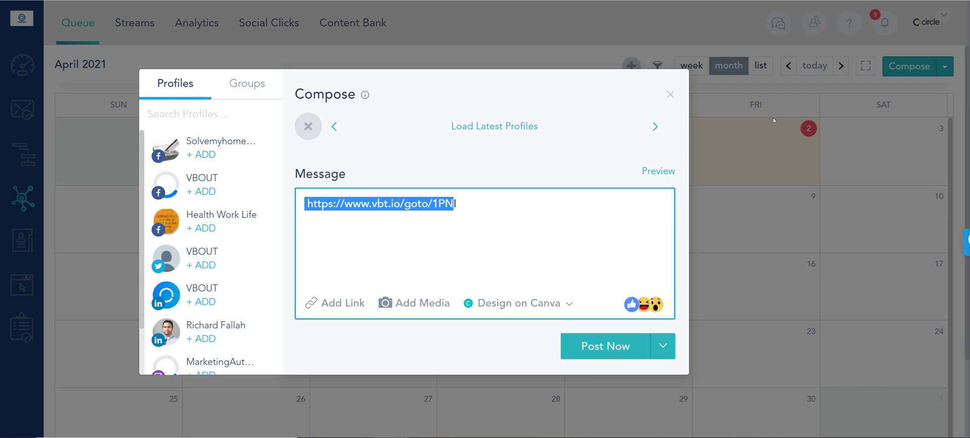
left_click(671, 95)
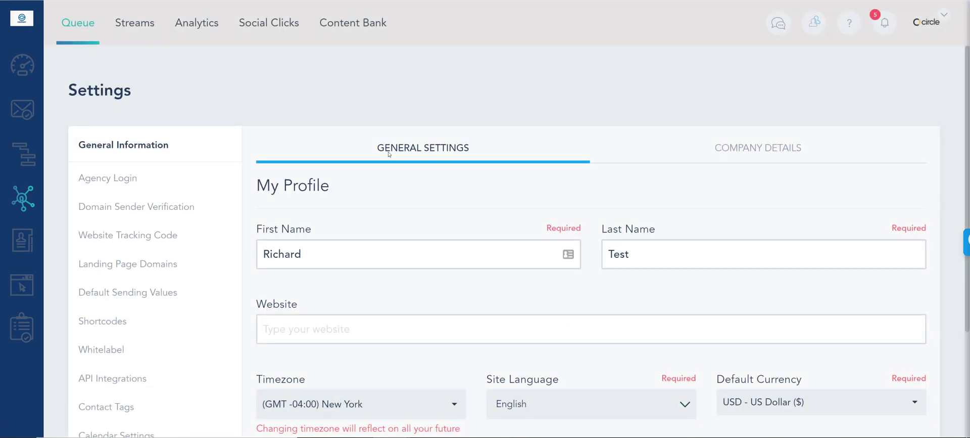
Save the leadbuffer.com vanity domain under Whitelabel settings and return to the social calendar
left_click(114, 350)
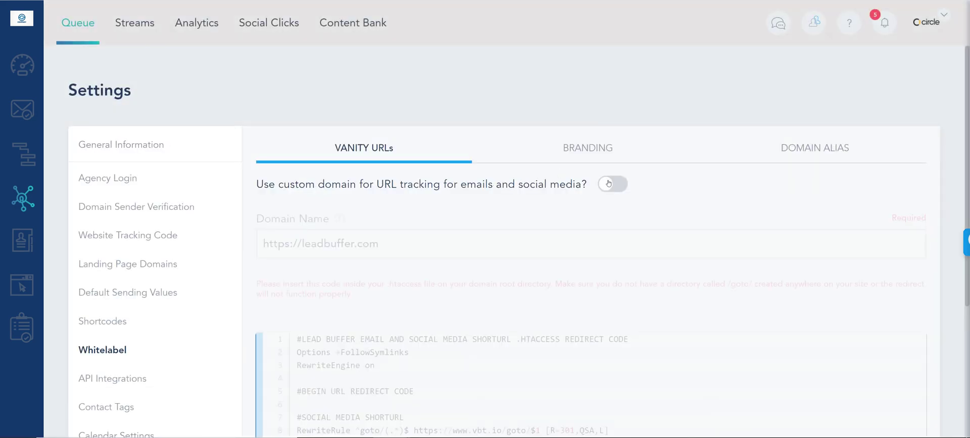
scroll(785, 384, "down", 4)
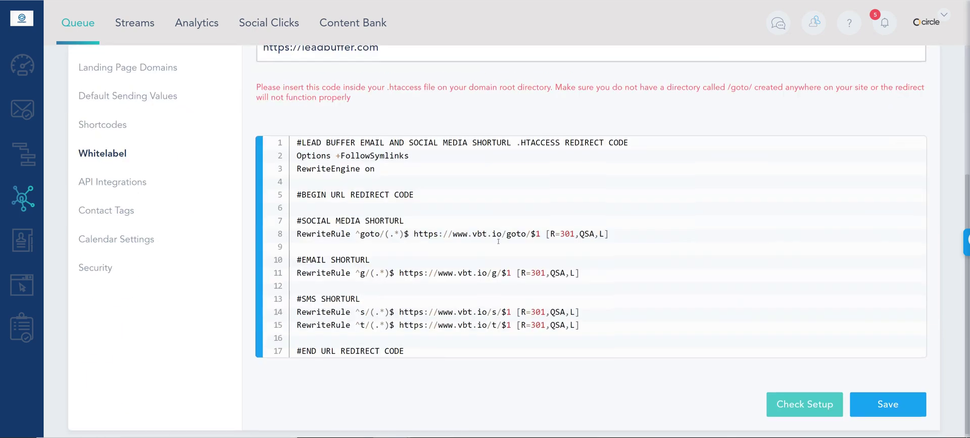
left_click(870, 407)
left_click(16, 206)
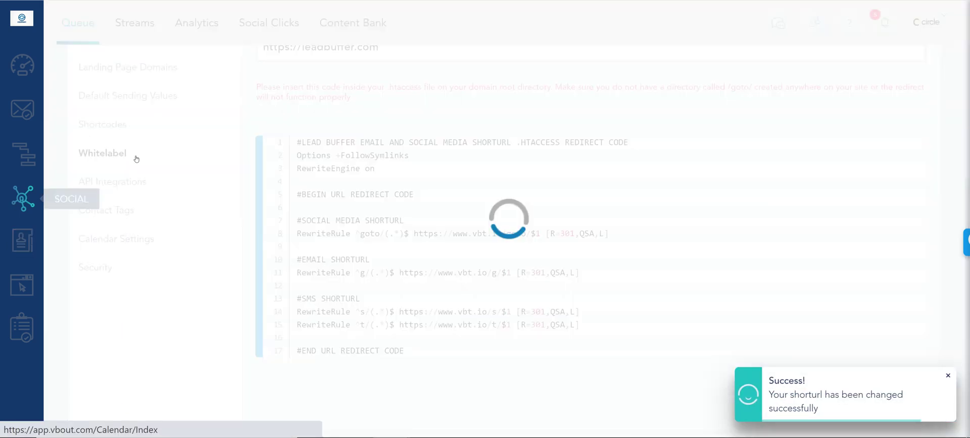
left_click(902, 66)
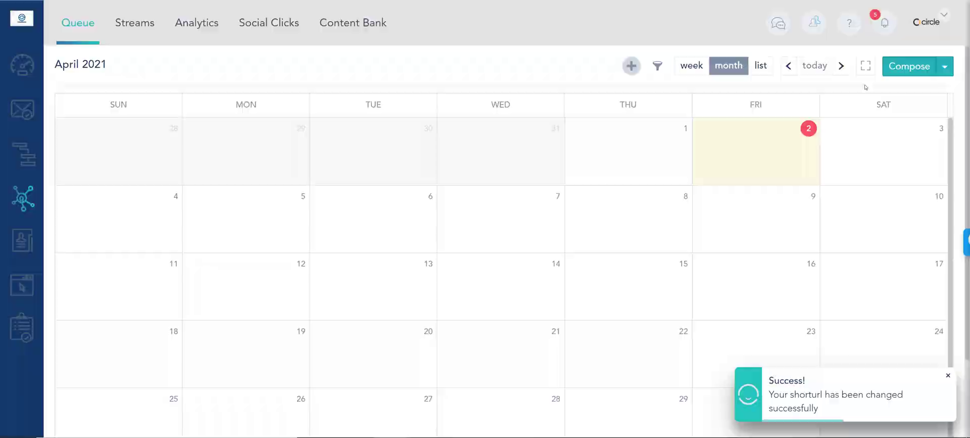
left_click(338, 303)
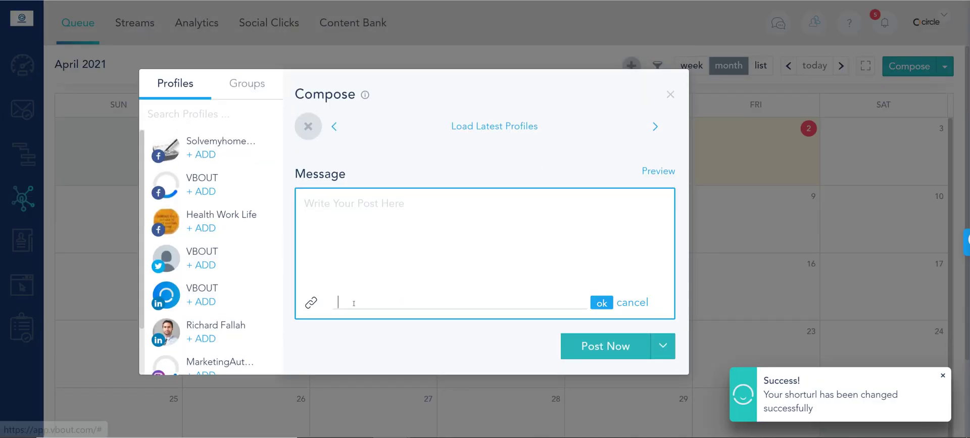
type("google.com")
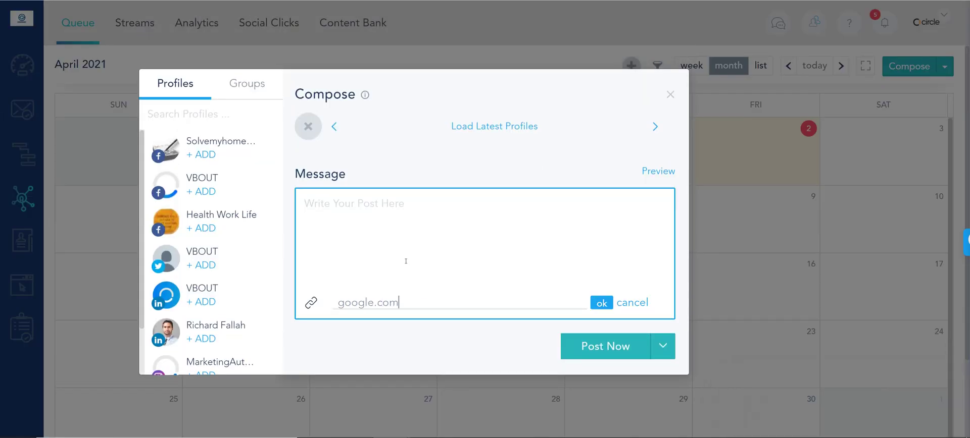
key("Return")
left_click_drag(333, 204, 398, 204)
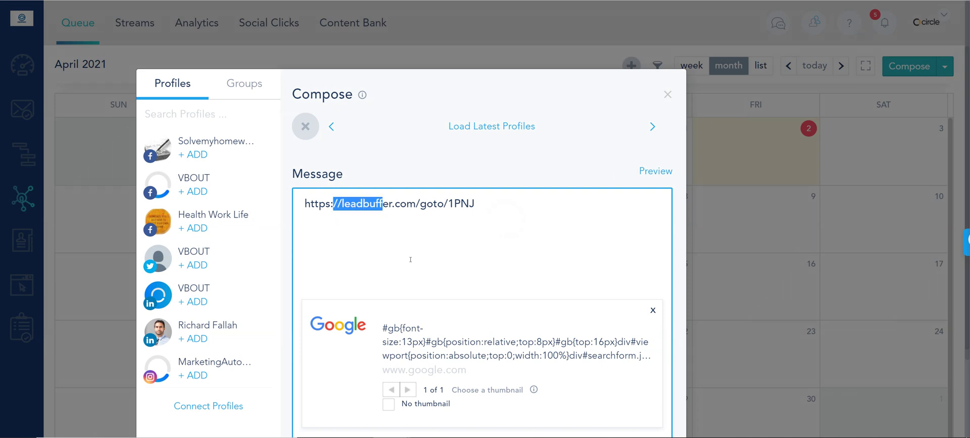